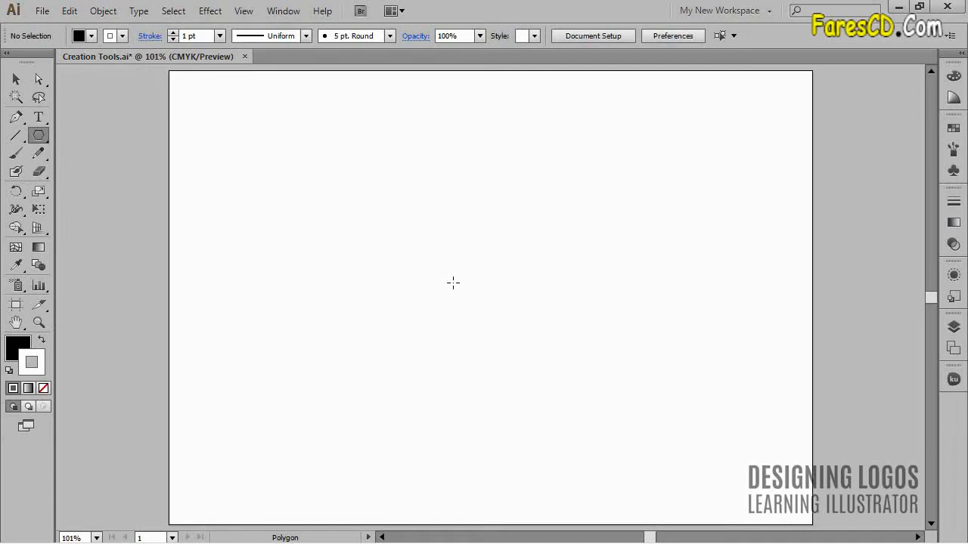
Step: Draw a circle about 168 pt in diameter with the Ellipse tool in the artboard's upper-left area
left_click(46, 133)
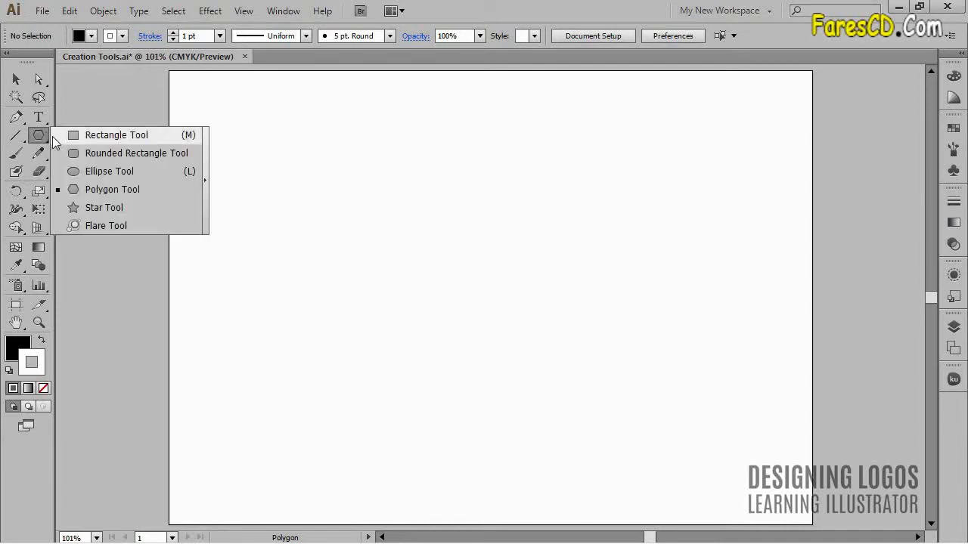
left_click(99, 172)
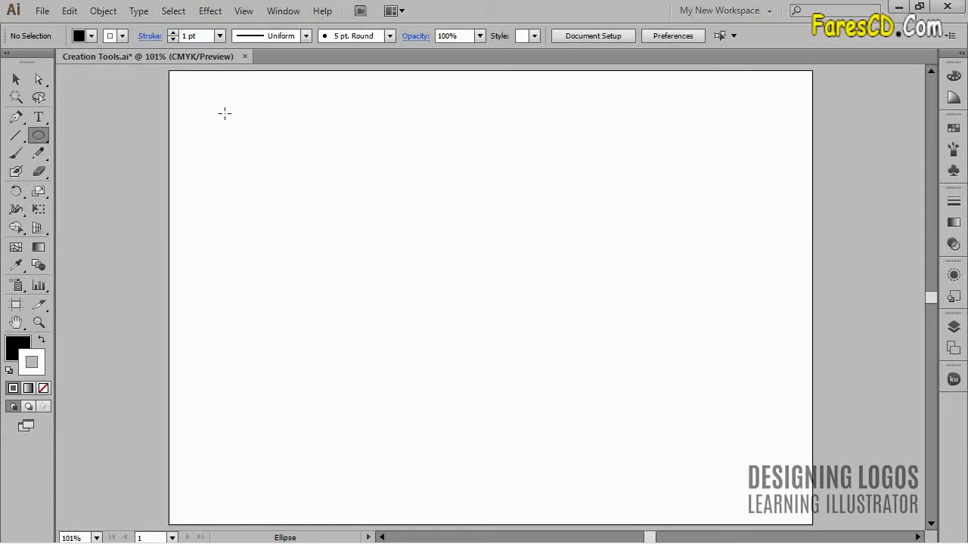
left_click_drag(205, 105, 333, 234)
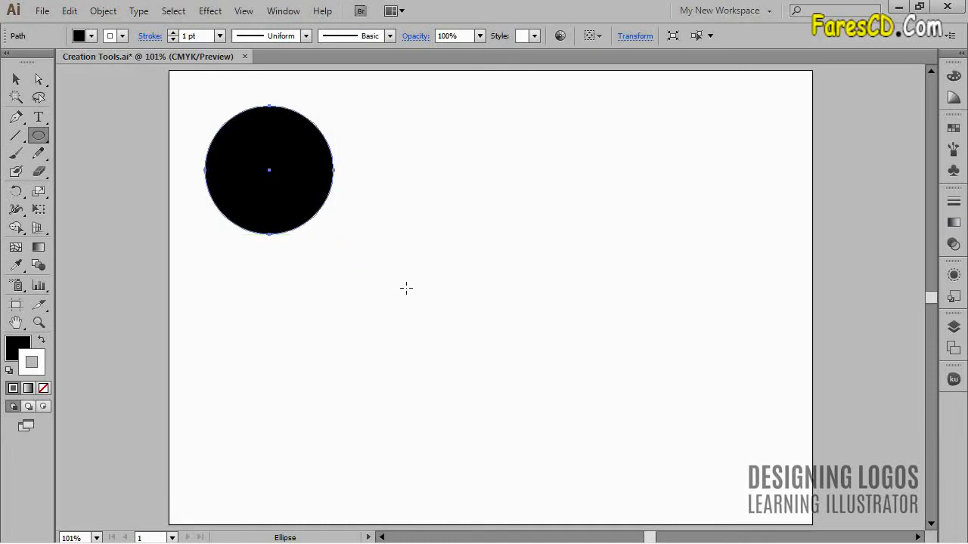
Step: Create an exact ellipse 150 pt wide and 200 pt high beside the circle, near the artboard's upper middle
left_click(428, 156)
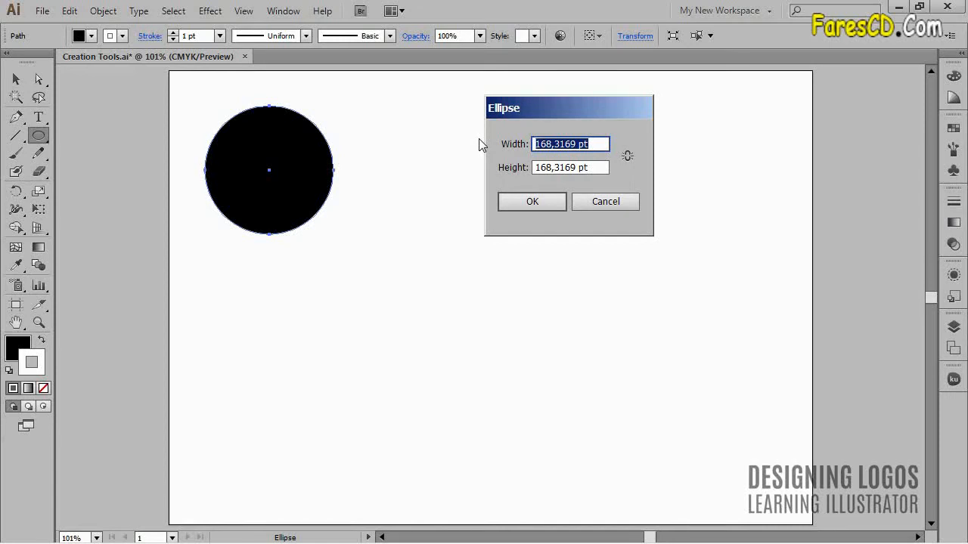
type("150")
key("Tab")
type("200")
key("Return")
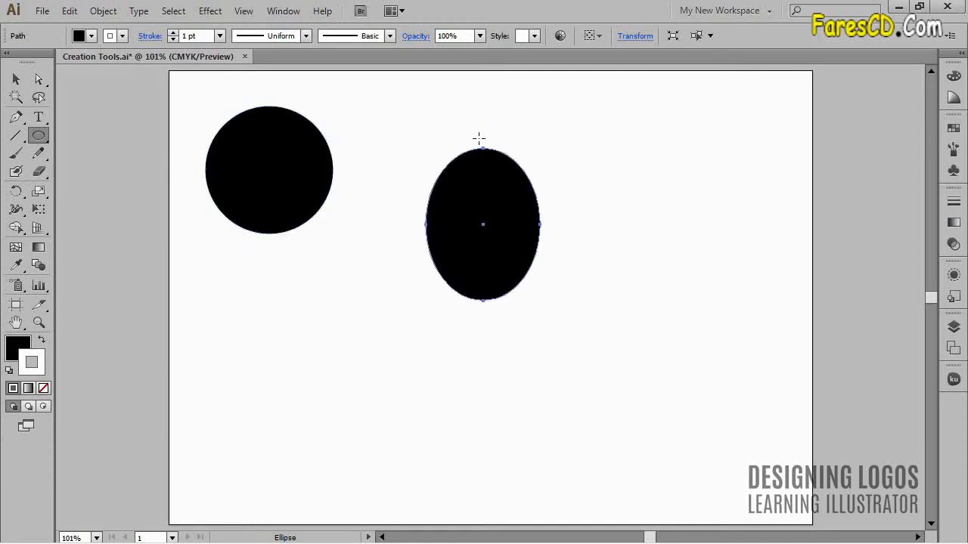
Step: Create a circle 150 pt wide and 150 pt high in the artboard's upper-right area
left_click(605, 141)
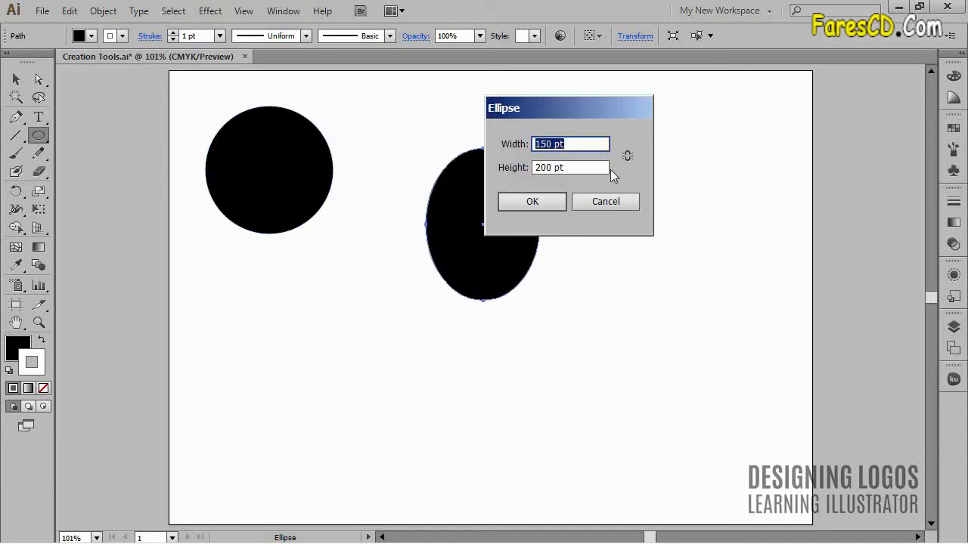
key("Tab")
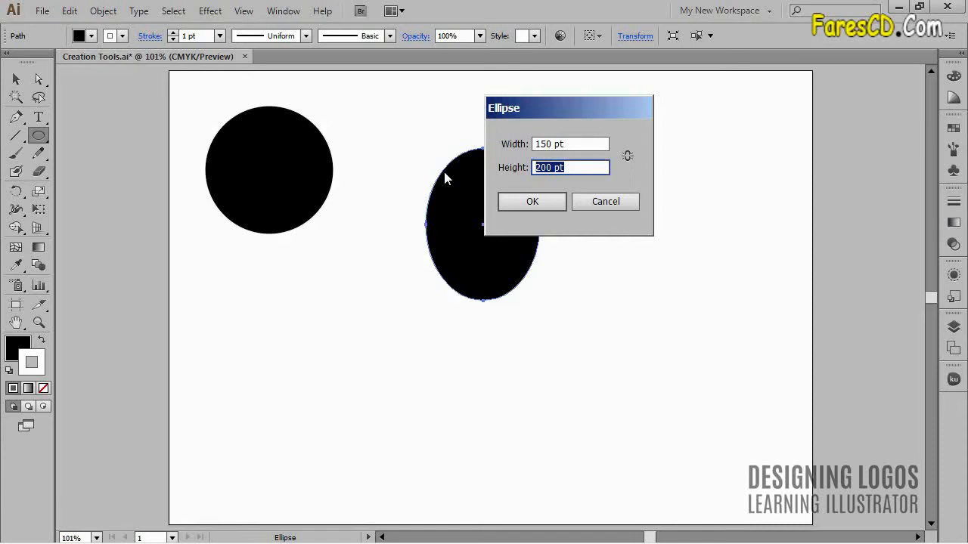
type("150")
key("Return")
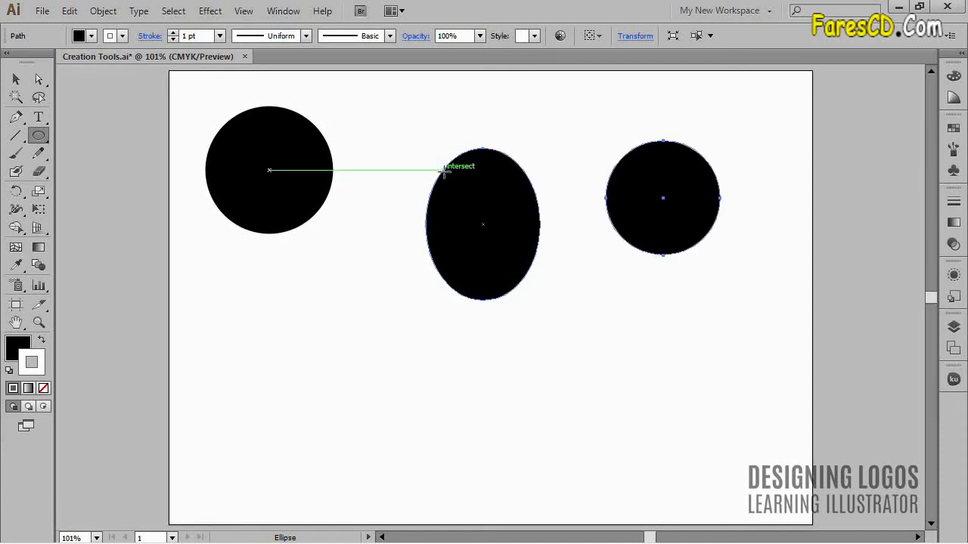
Step: Delete the two circles and the ellipse from the artboard
left_click(684, 332, "ctrl")
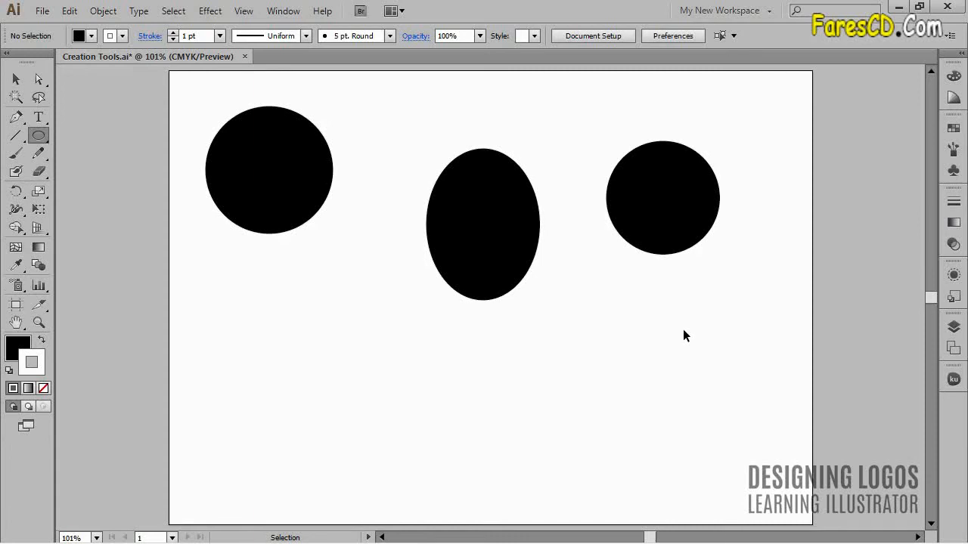
key("ctrl+a")
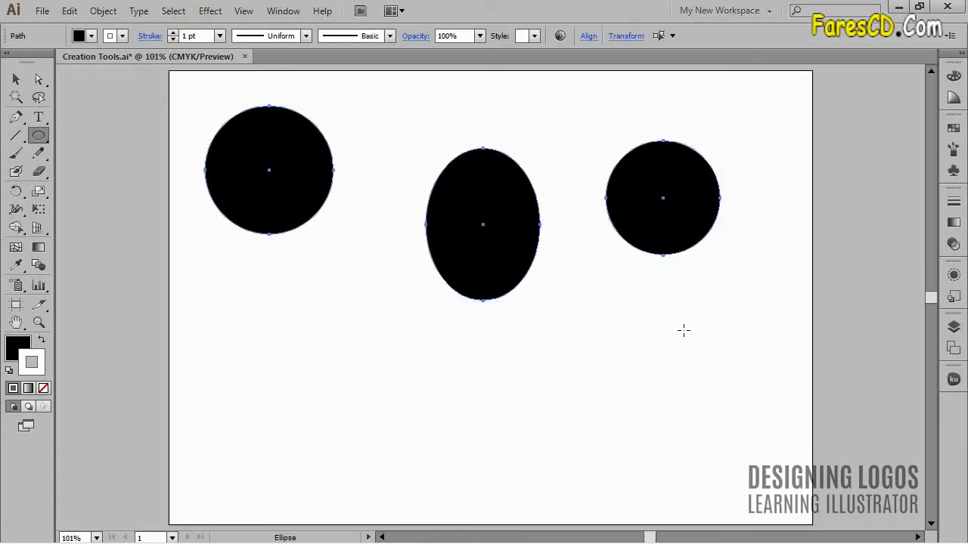
key("Delete")
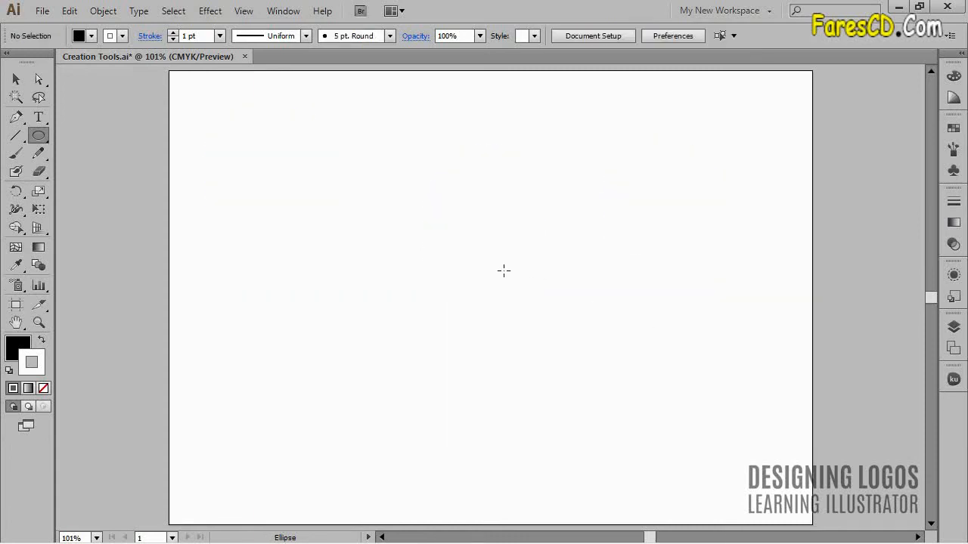
Step: Draw a tilted triangle with a radius of about 89 pt with the Polygon tool in the artboard's upper-left area
left_click(39, 134)
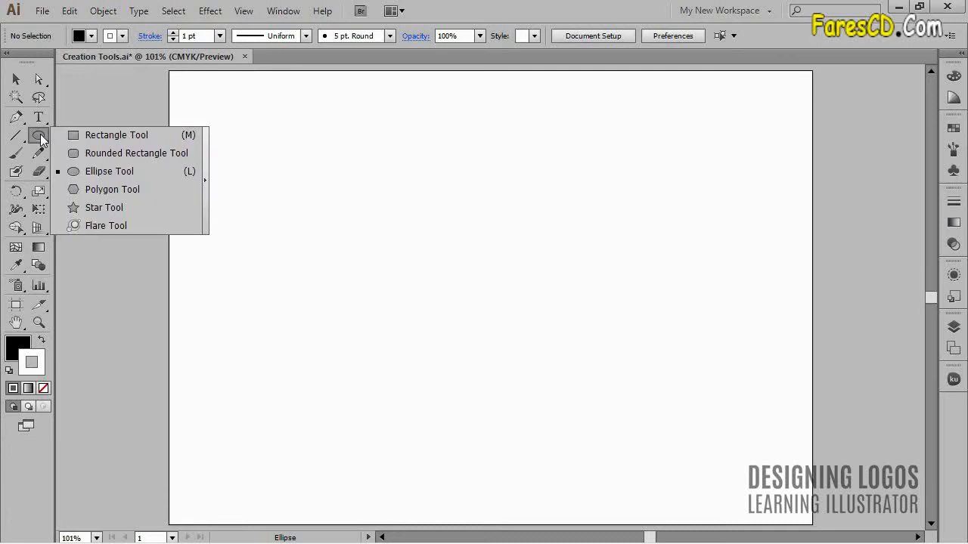
left_click(85, 192)
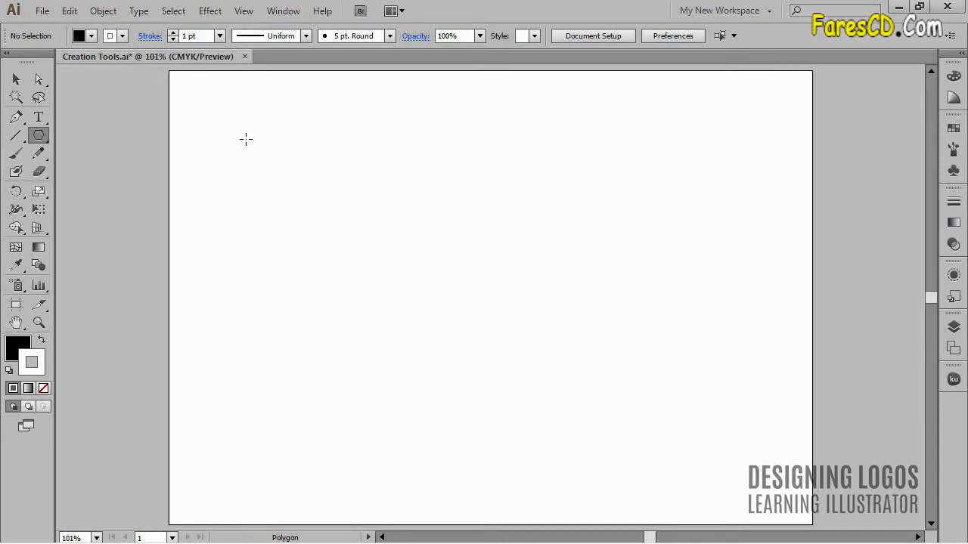
left_click_drag(246, 138, 295, 185)
key("Up")
key("Up")
key("Up")
key("Up")
key("Up")
key("Up")
key("Up")
key("Up")
key("Down")
key("Down")
key("Down")
key("Down")
key("Down")
key("Down")
key("Down")
key("Down")
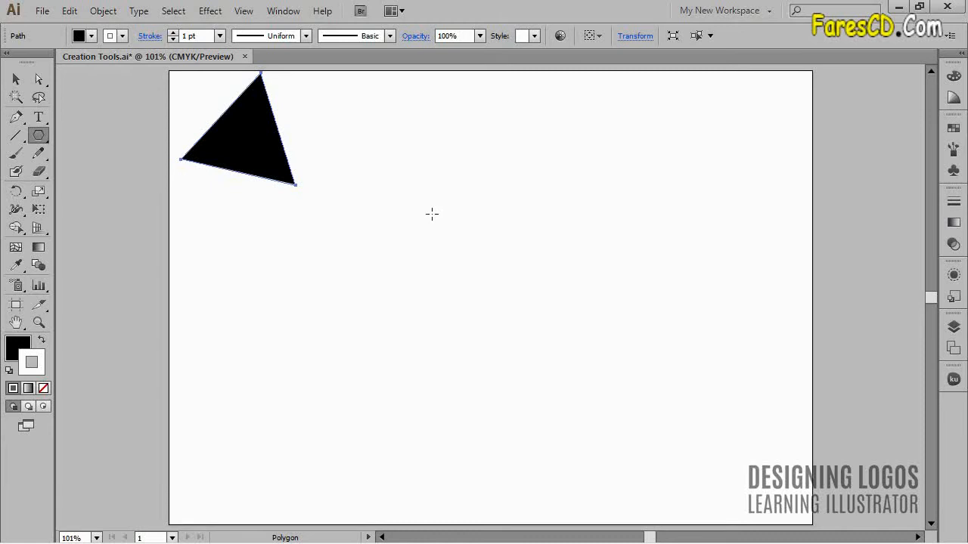
Step: Create an exact seven-sided polygon with a 100 pt radius near the middle of the artboard
left_click(460, 219)
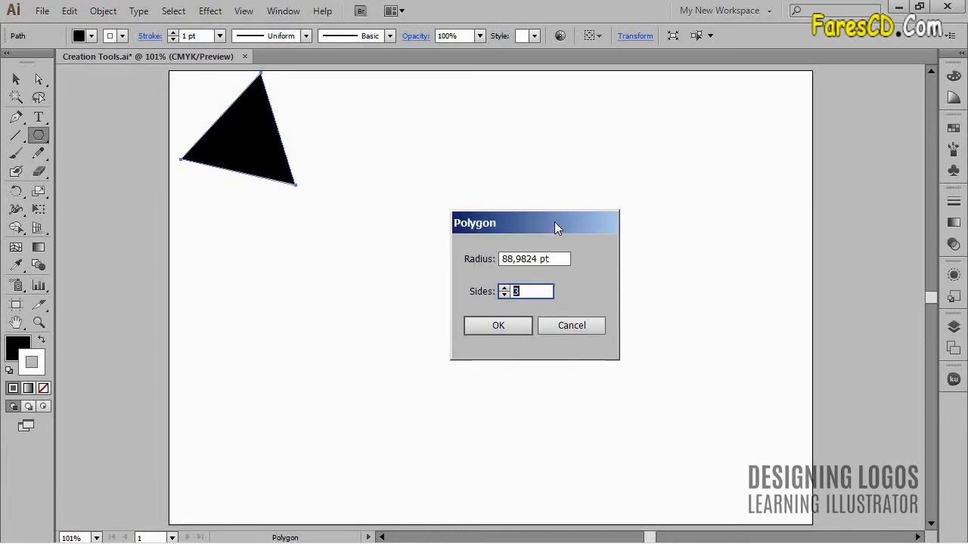
left_click_drag(554, 222, 530, 197)
left_click(540, 239)
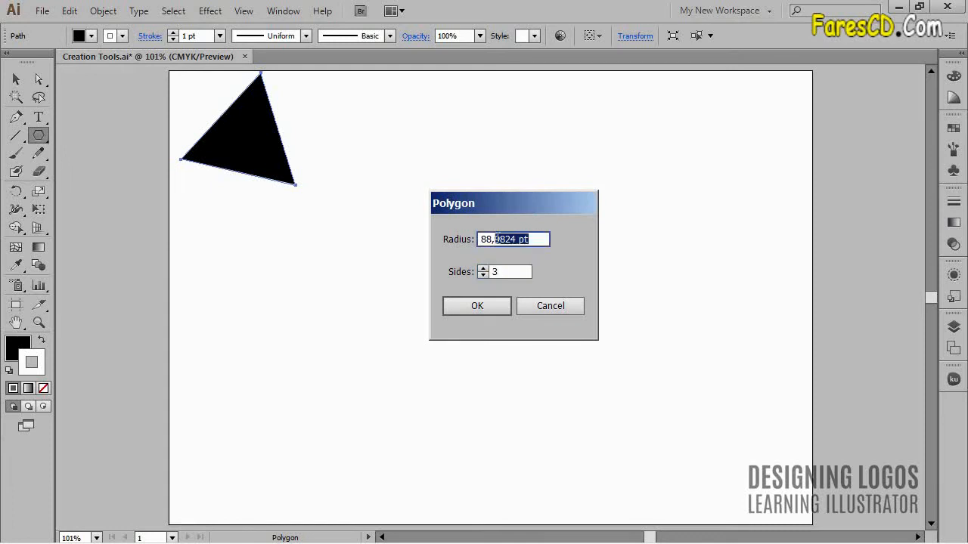
left_click(482, 270)
left_click(482, 269)
left_click(482, 275)
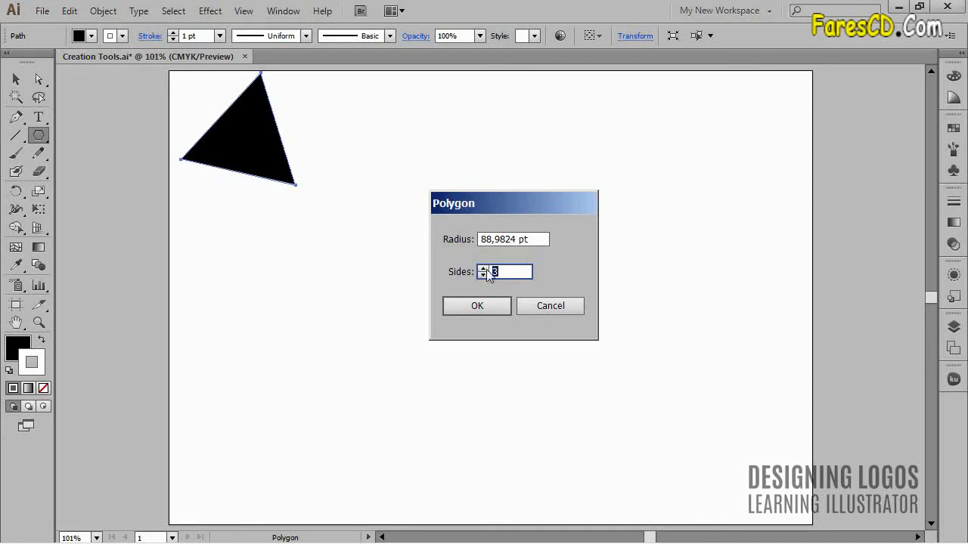
left_click_drag(539, 239, 330, 237)
type("100")
key("Tab")
type("7")
key("Return")
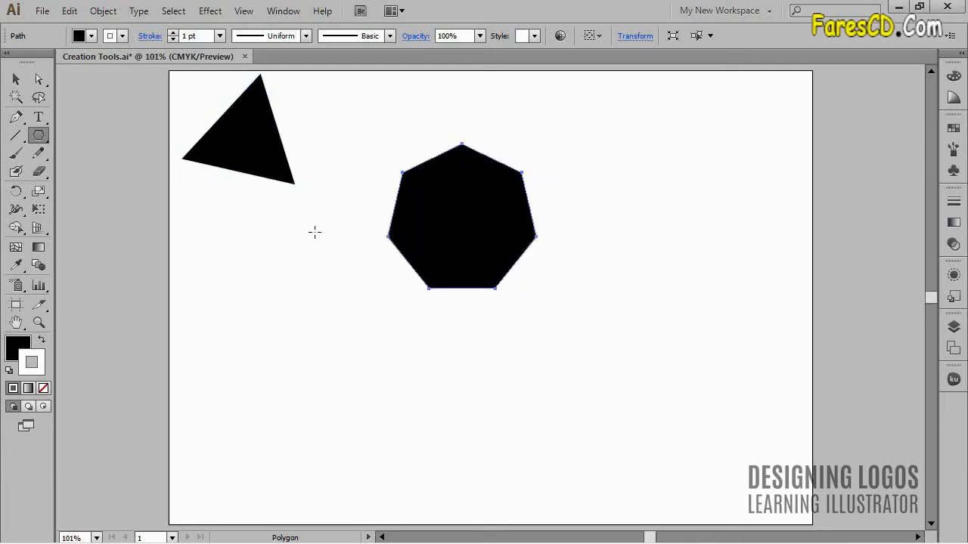
Step: Delete the triangle and the seven-sided polygon from the artboard
left_click(291, 302, "ctrl")
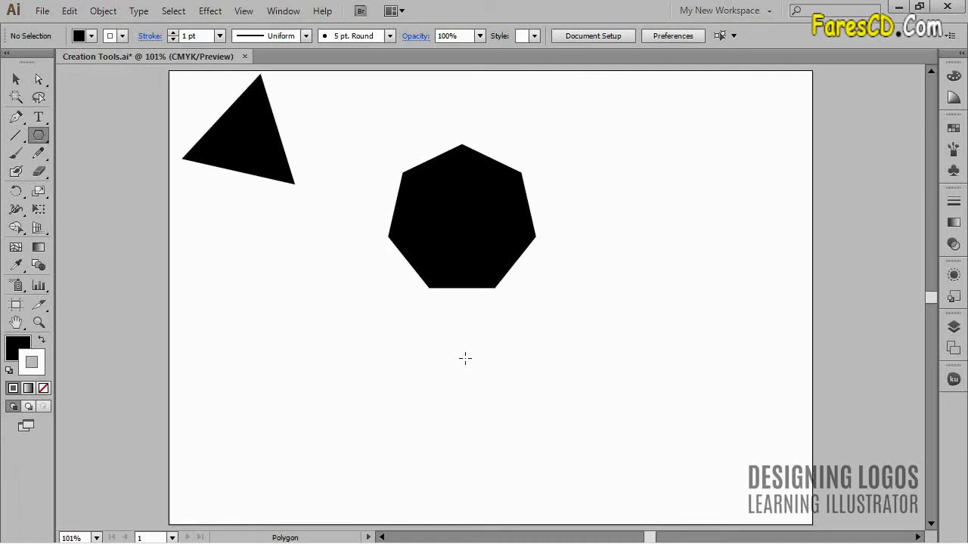
key("ctrl+a")
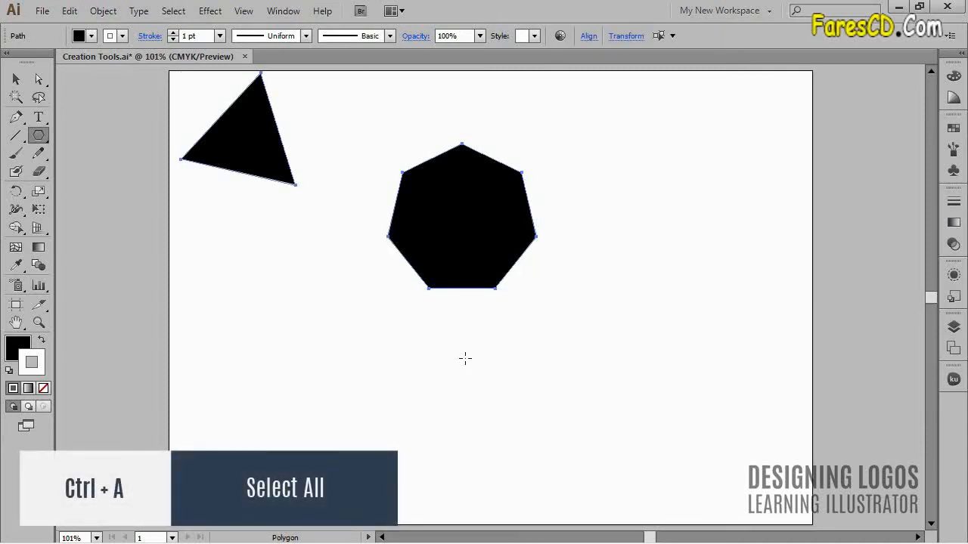
key("Delete")
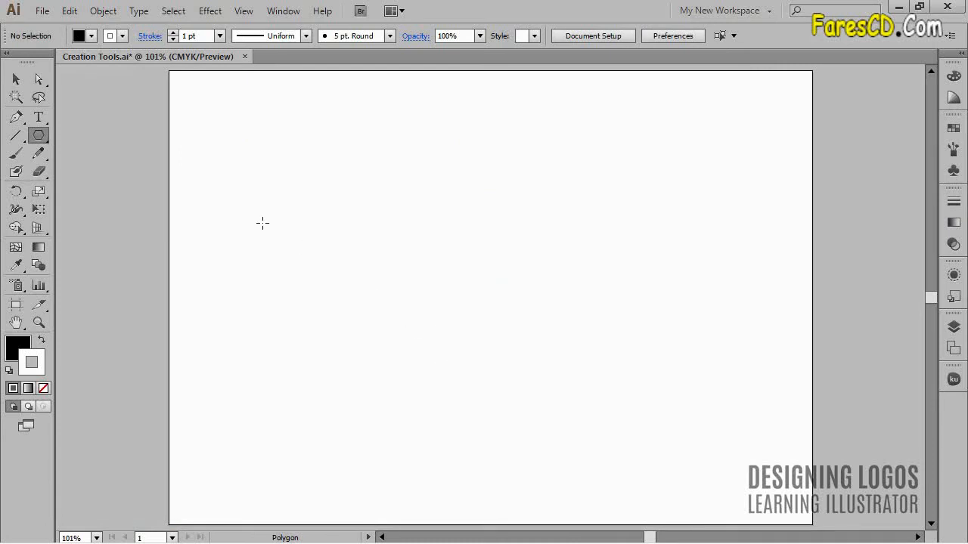
Step: Draw a seven-pointed star with the Star tool in the artboard's upper-left area
left_click(37, 135)
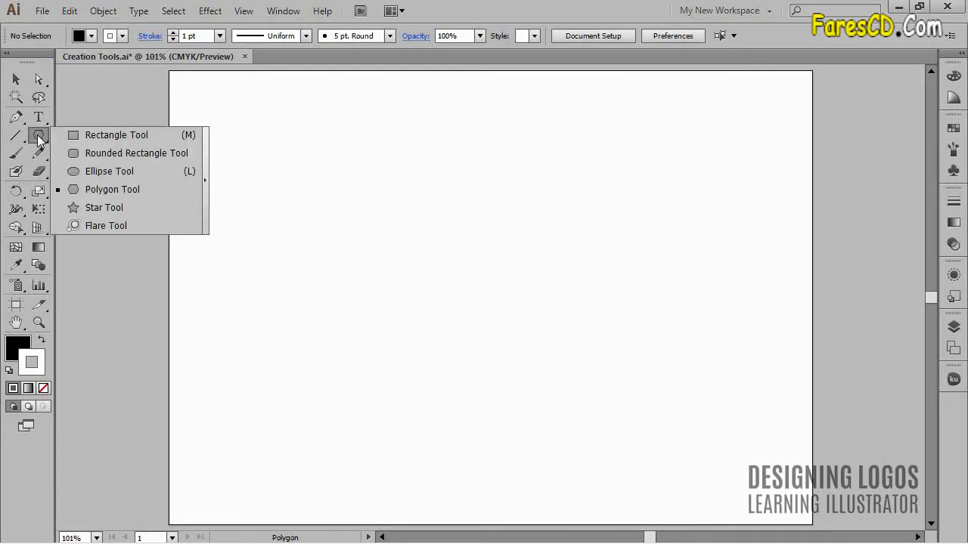
left_click(99, 209)
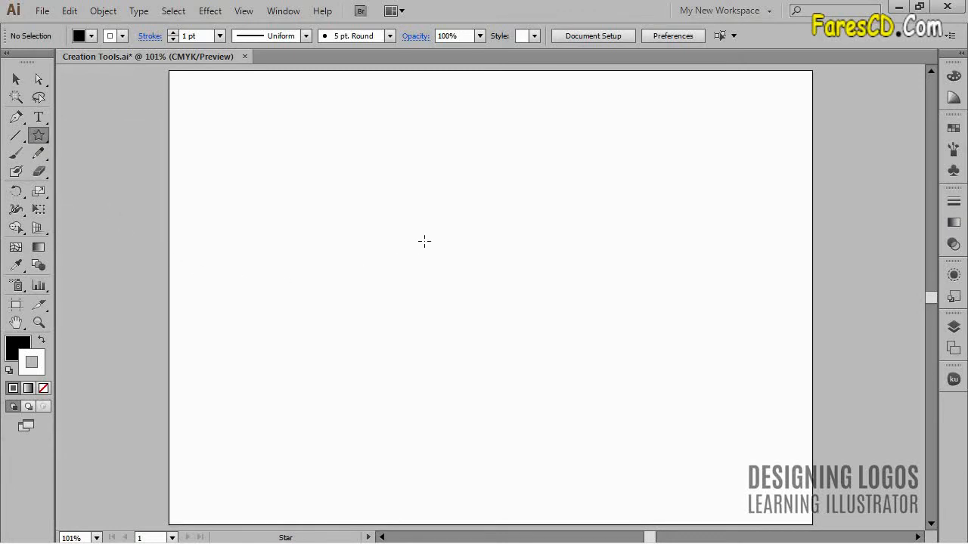
left_click_drag(303, 187, 333, 212)
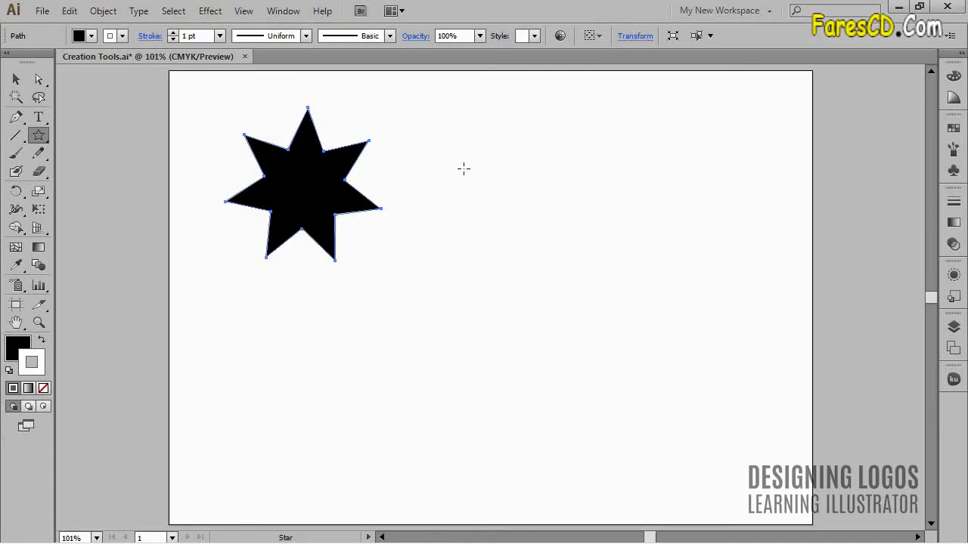
Step: Draw a 12-pointed star with long narrow spikes, radii about 58 and 199 pt, and move it to the artboard's upper-right area
left_click_drag(468, 169, 507, 279)
key("Down")
key("Down")
key("Down")
key("Down")
key("Up")
key("Up")
key("Up")
key("Up")
key("Up")
key("Down")
key("Down")
key("Down")
key("Down")
key("Down")
key("Up")
key("Up")
key("Up")
key("Up")
key("Up")
key("space")
key("Up")
key("Up")
key("Up")
key("Up")
left_click(239, 339, "ctrl")
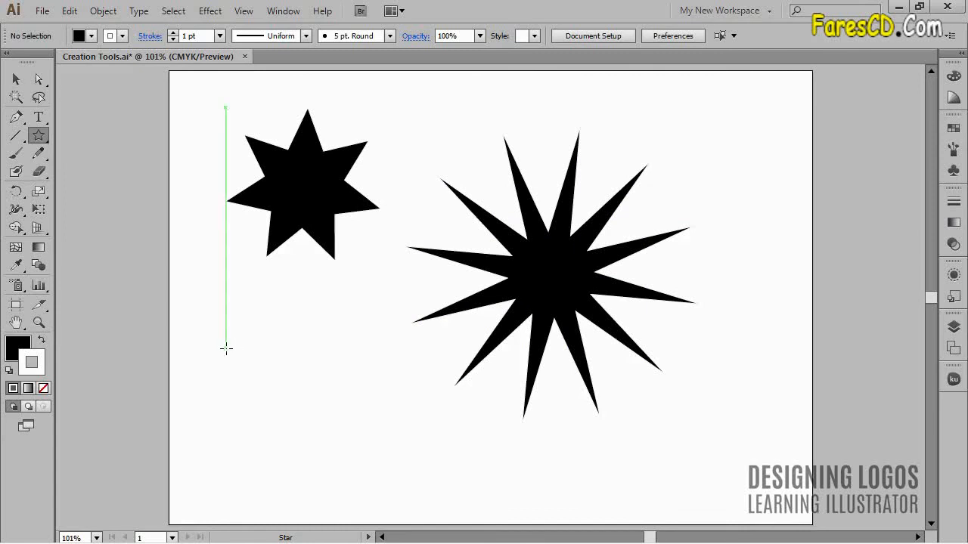
left_click_drag(532, 281, 634, 224)
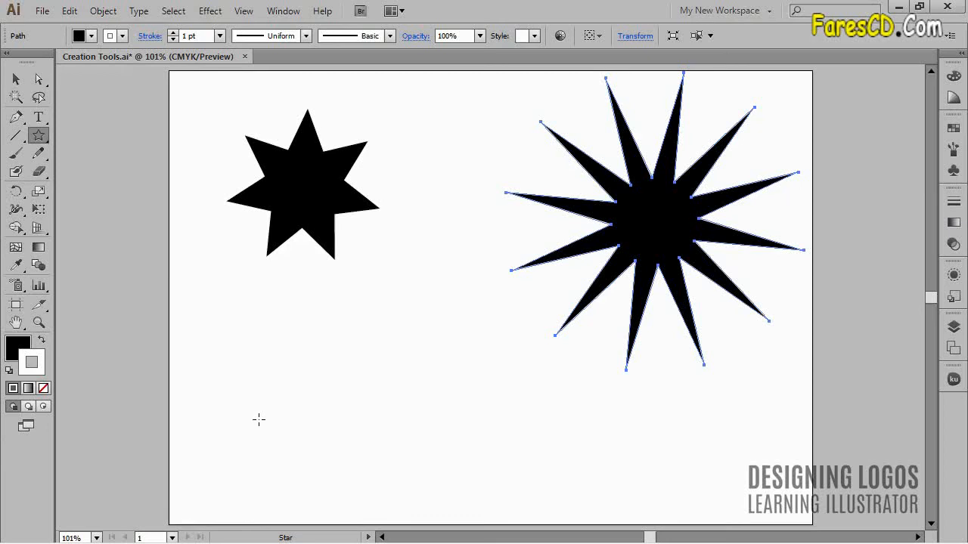
Step: Create an exact 30-pointed star with Radius 1 of 50 pt and Radius 2 of 150 pt below the seven-pointed star
left_click(346, 346)
left_click_drag(769, 302, 521, 119)
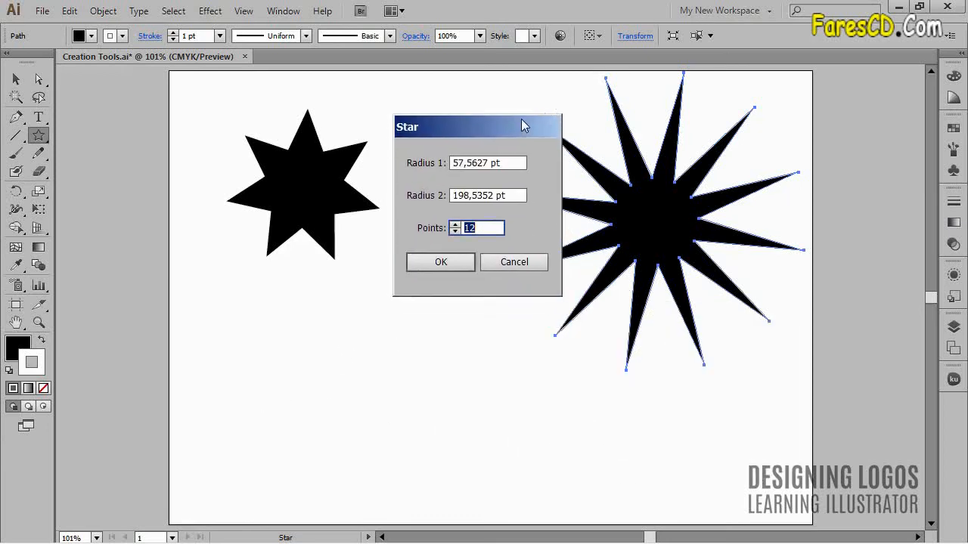
left_click_drag(521, 162, 325, 164)
left_click_drag(493, 228, 424, 235)
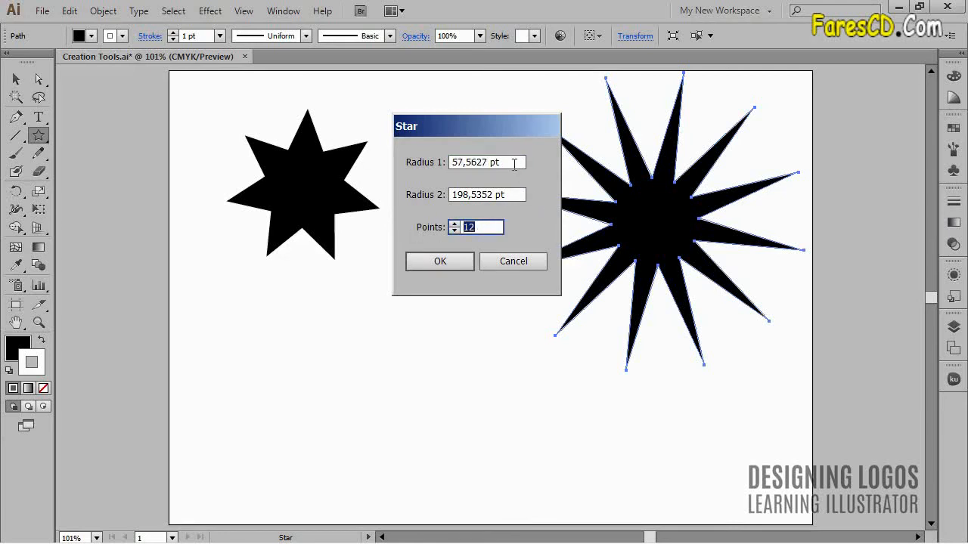
left_click_drag(514, 163, 344, 170)
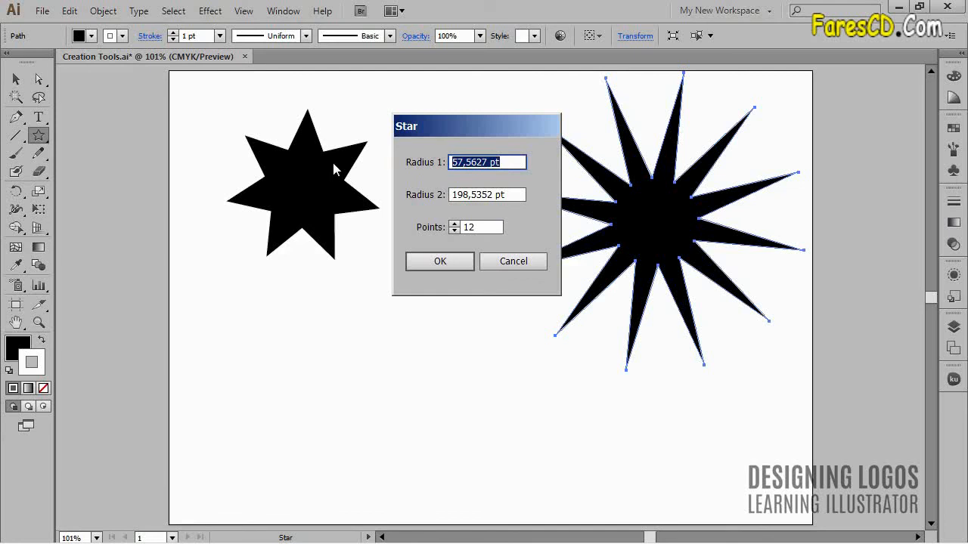
type("50")
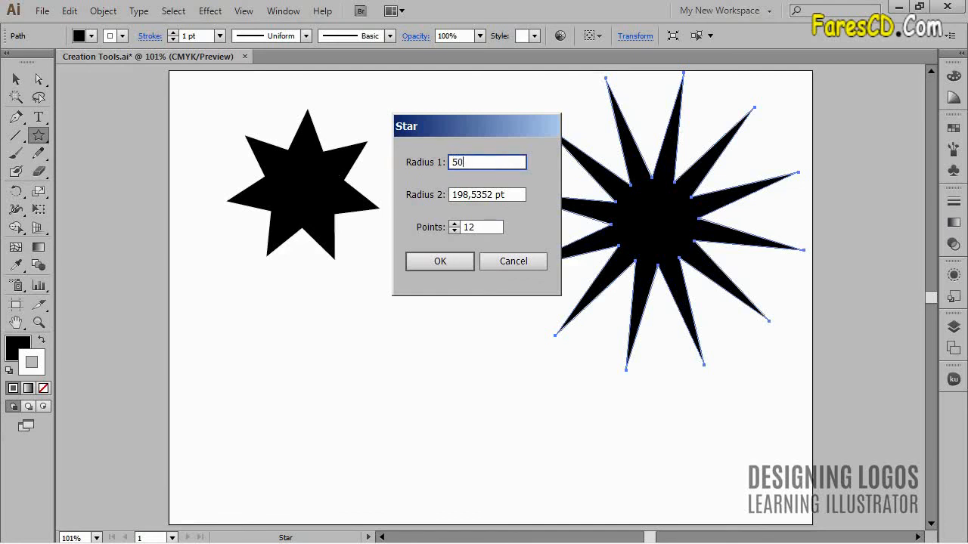
key("Tab")
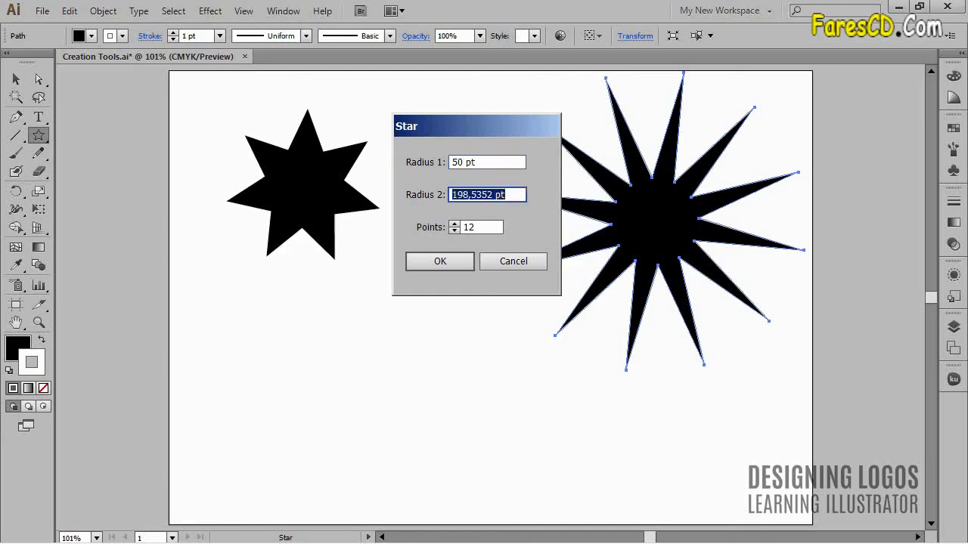
type("150")
key("Tab")
type("30")
key("Return")
Step: Move the 30-pointed star to the artboard's lower middle, clear of the seven-pointed star, and deselect it
key("v")
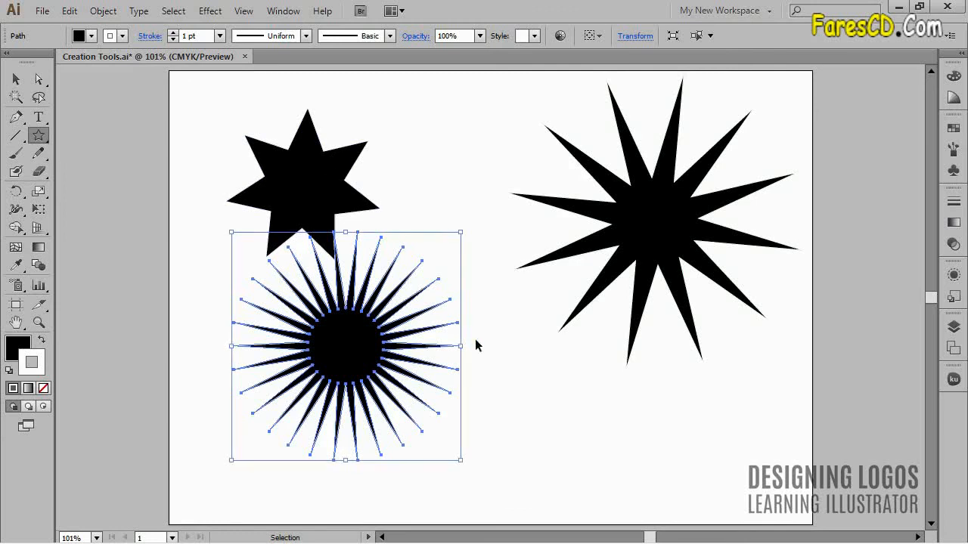
left_click(586, 421)
left_click_drag(366, 384, 448, 399)
left_click(620, 388, "ctrl")
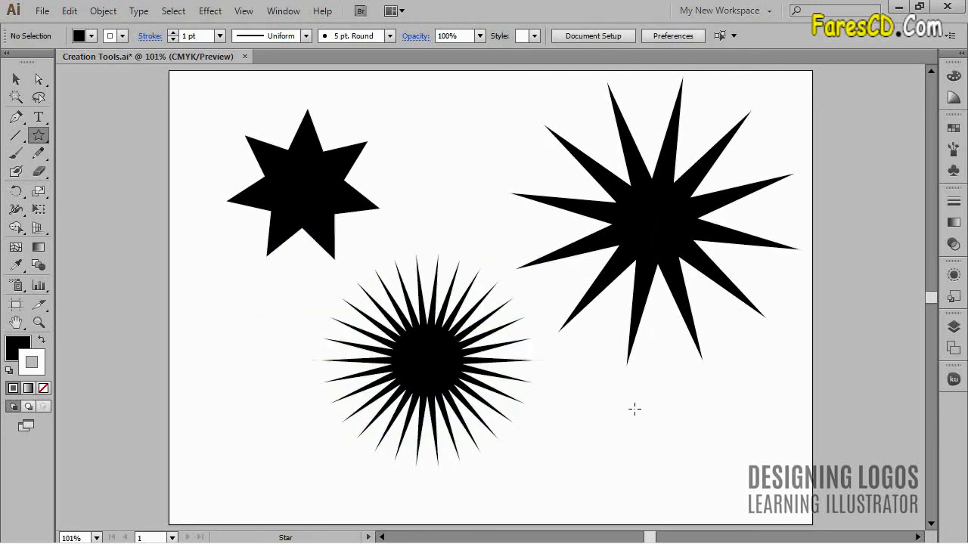